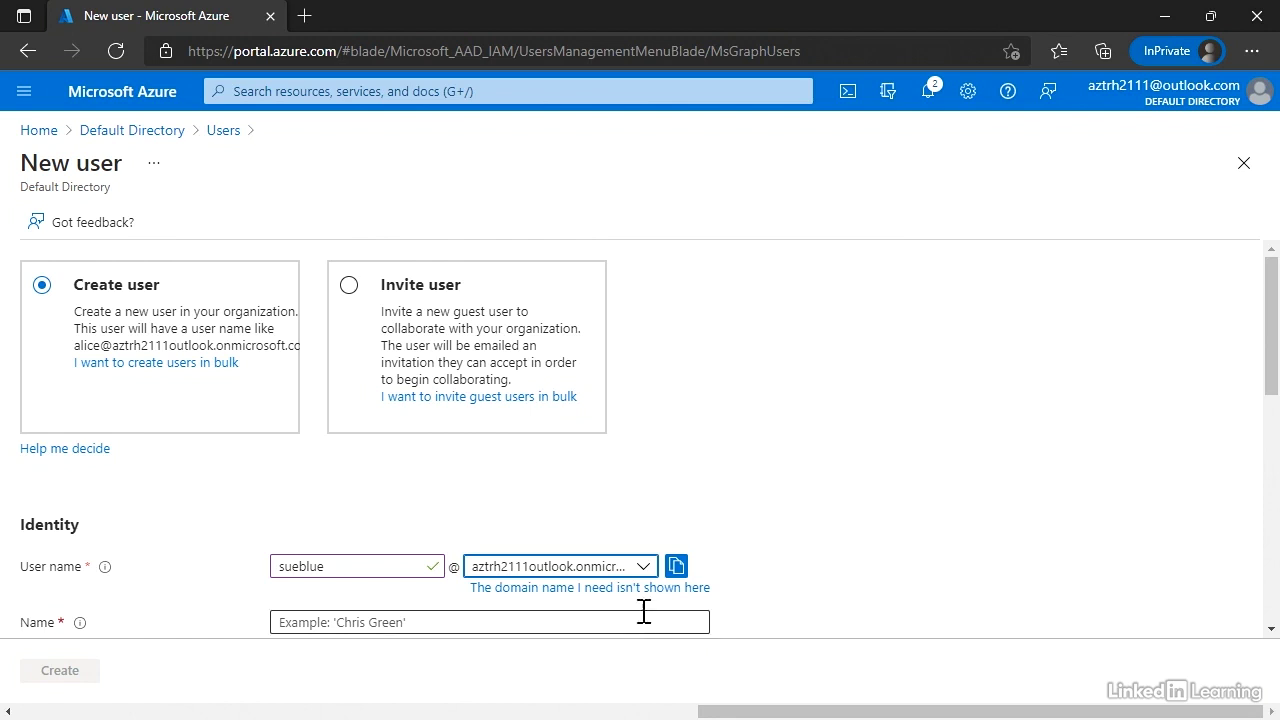
- Enter the new user's full name, reveal the auto-generated initial password, and create the user account
{"action": "scroll", "coordinate": [646, 528], "scroll_direction": "down", "scroll_amount": 1}
{"action": "left_click", "coordinate": [587, 506]}
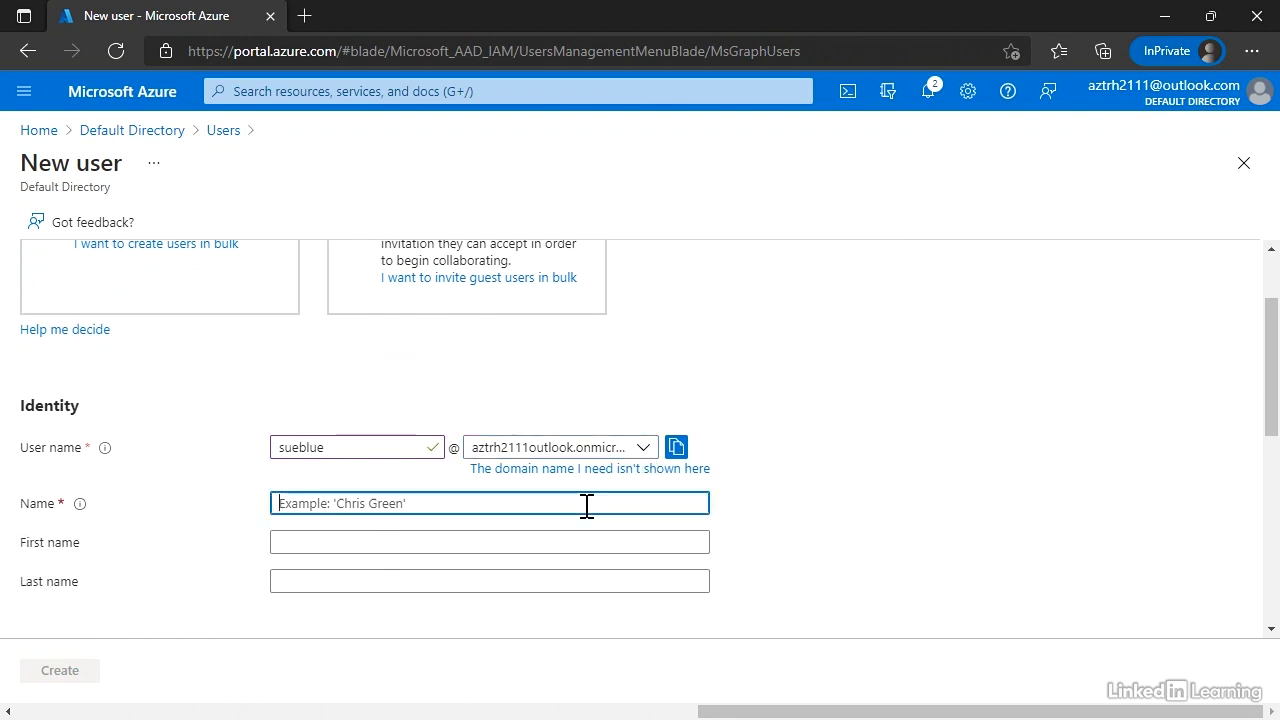
{"action": "type", "text": "S"}
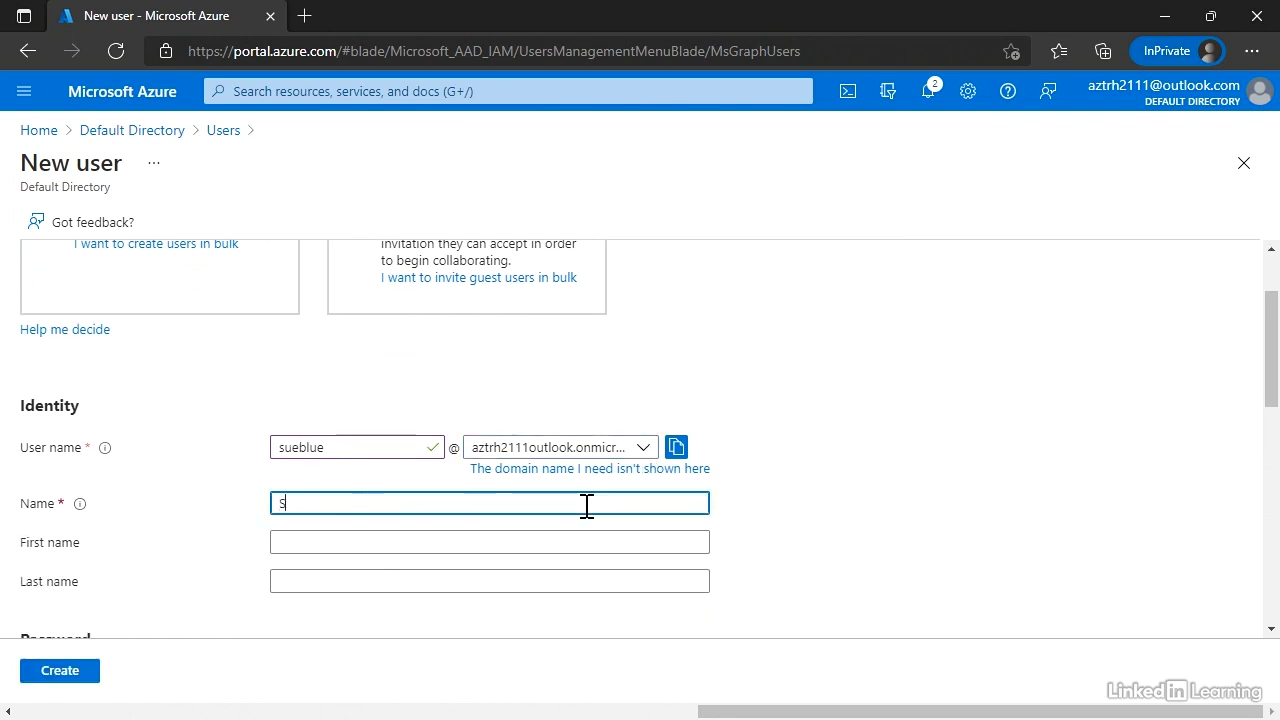
{"action": "type", "text": "ue Blue"}
{"action": "scroll", "coordinate": [266, 537], "scroll_direction": "down", "scroll_amount": 2}
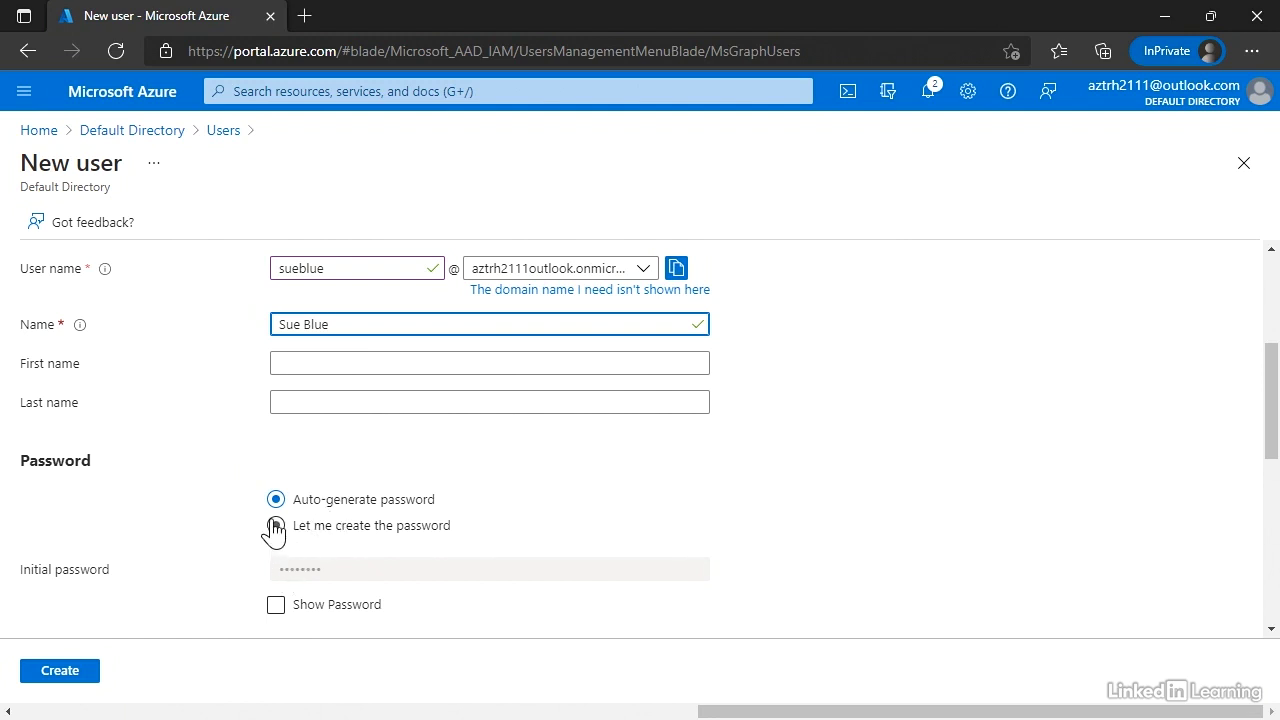
{"action": "left_click", "coordinate": [274, 609]}
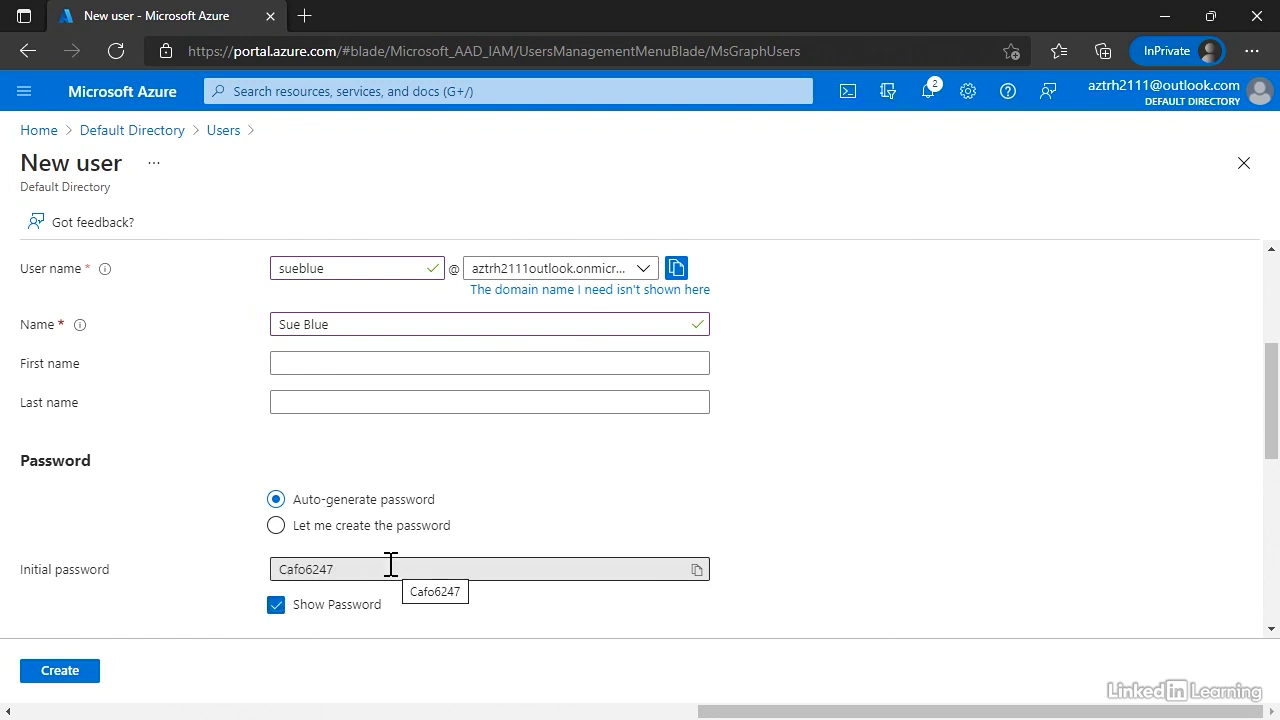
{"action": "left_click", "coordinate": [53, 676]}
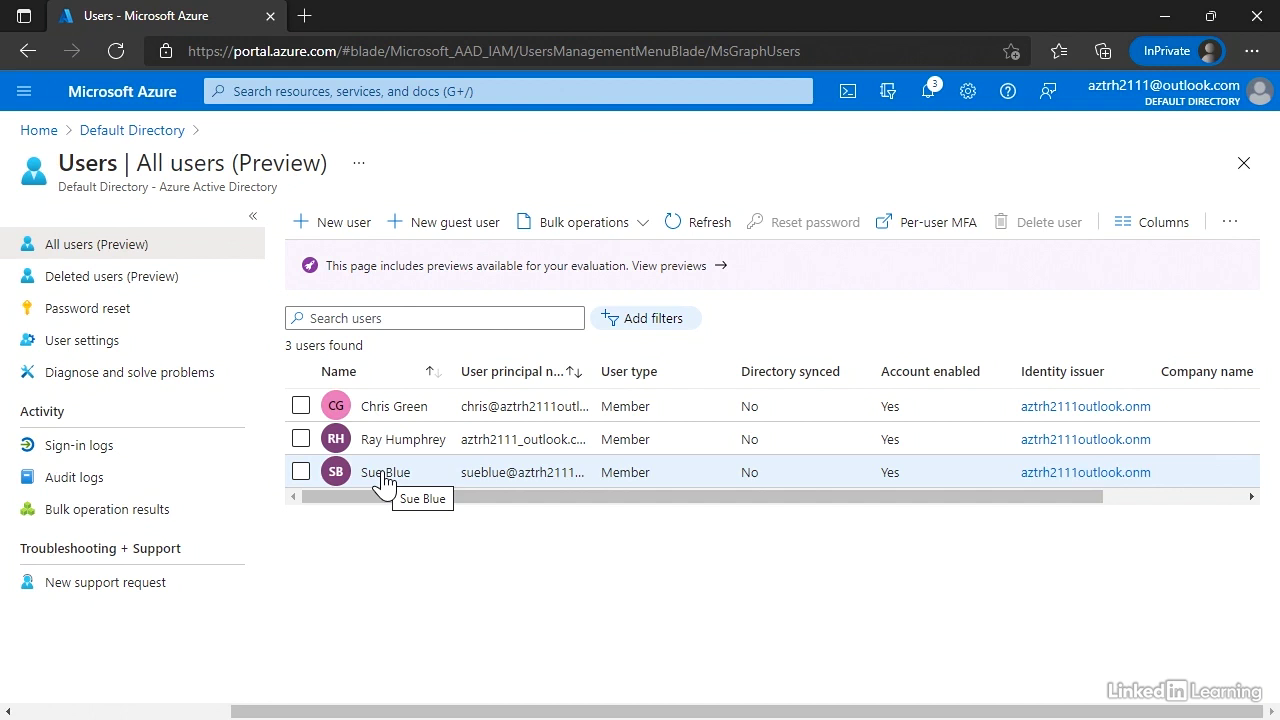
- View the newly created user's profile, and open the guest user invitation form to examine its identity fields
{"action": "left_click", "coordinate": [384, 476]}
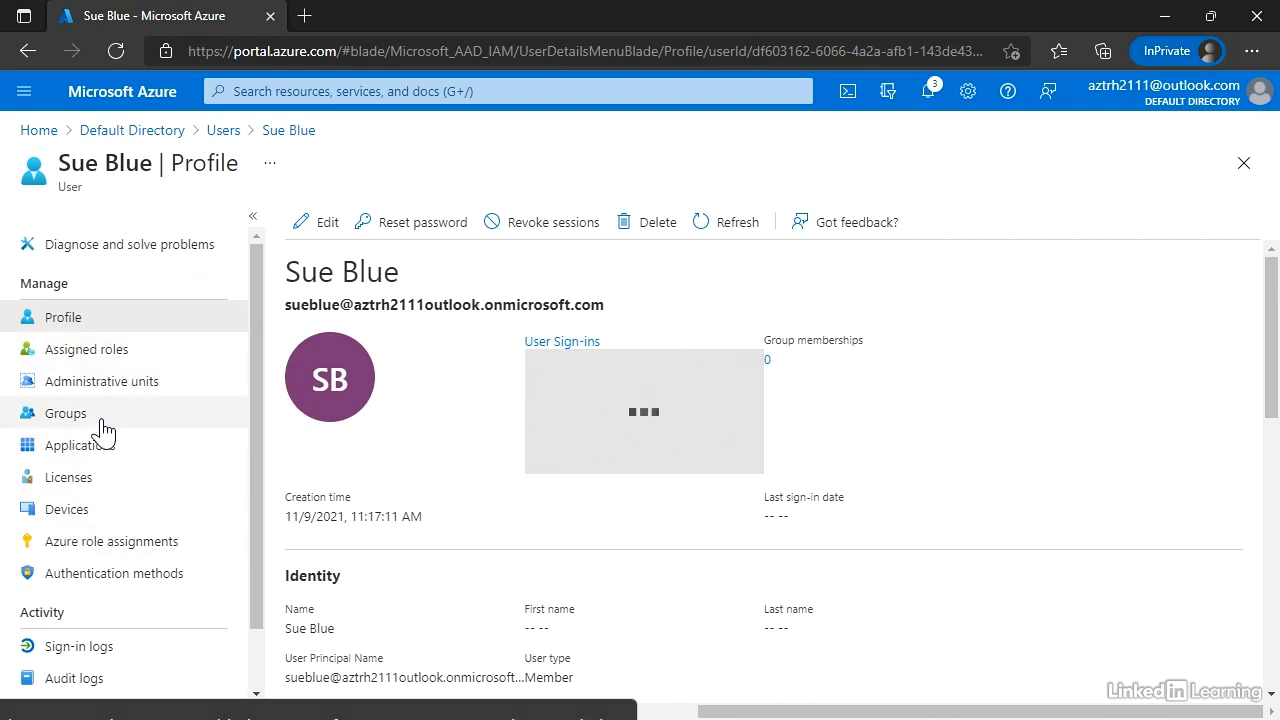
{"action": "left_click", "coordinate": [224, 131]}
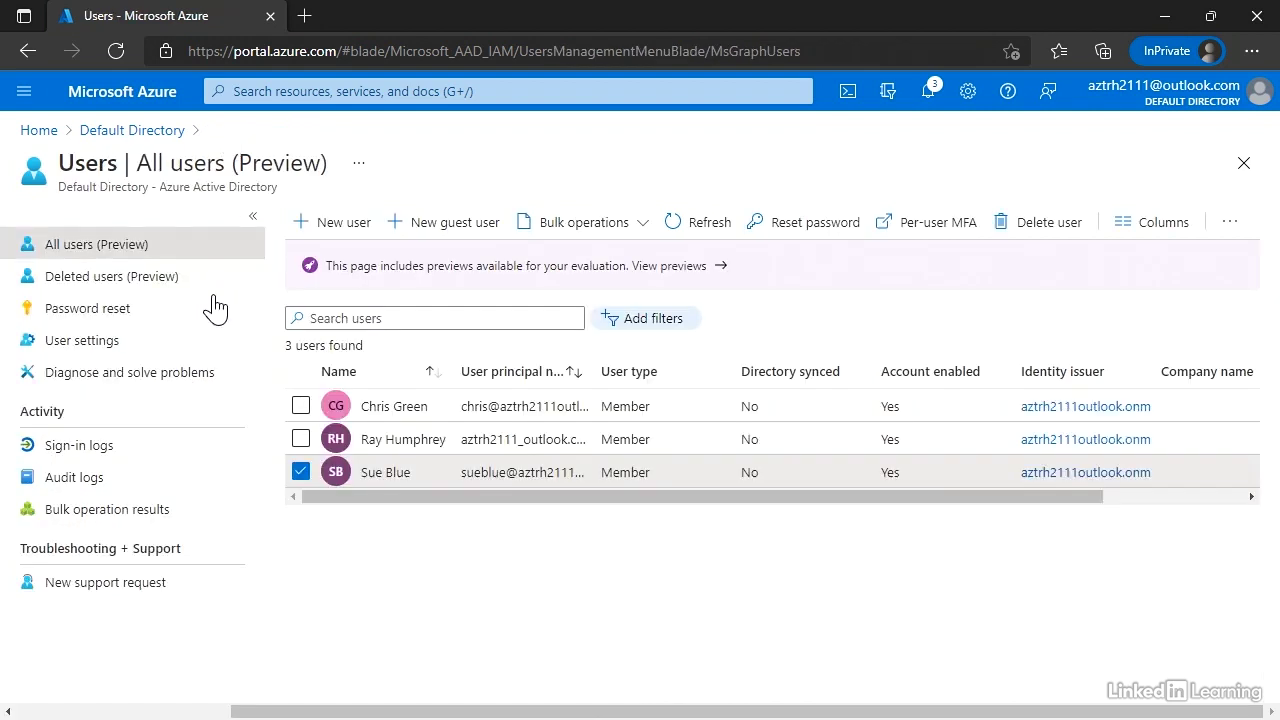
{"action": "left_click", "coordinate": [466, 226]}
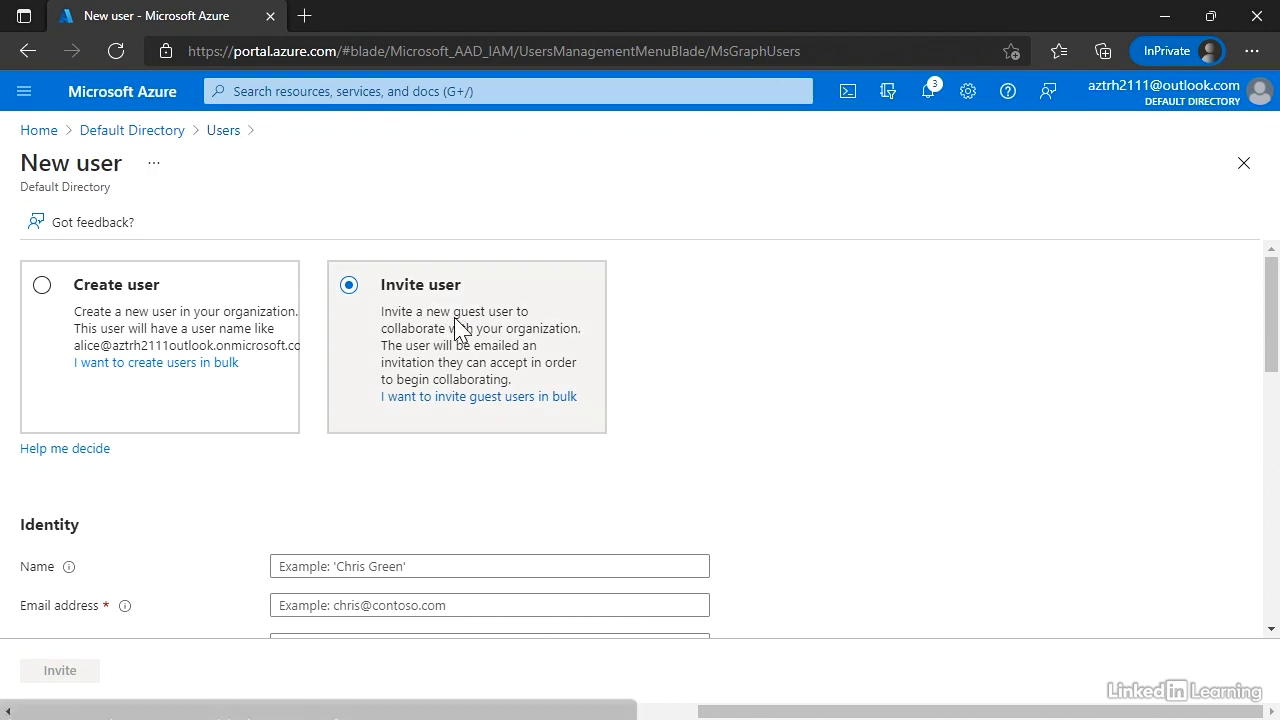
{"action": "scroll", "coordinate": [452, 532], "scroll_direction": "down", "scroll_amount": 1}
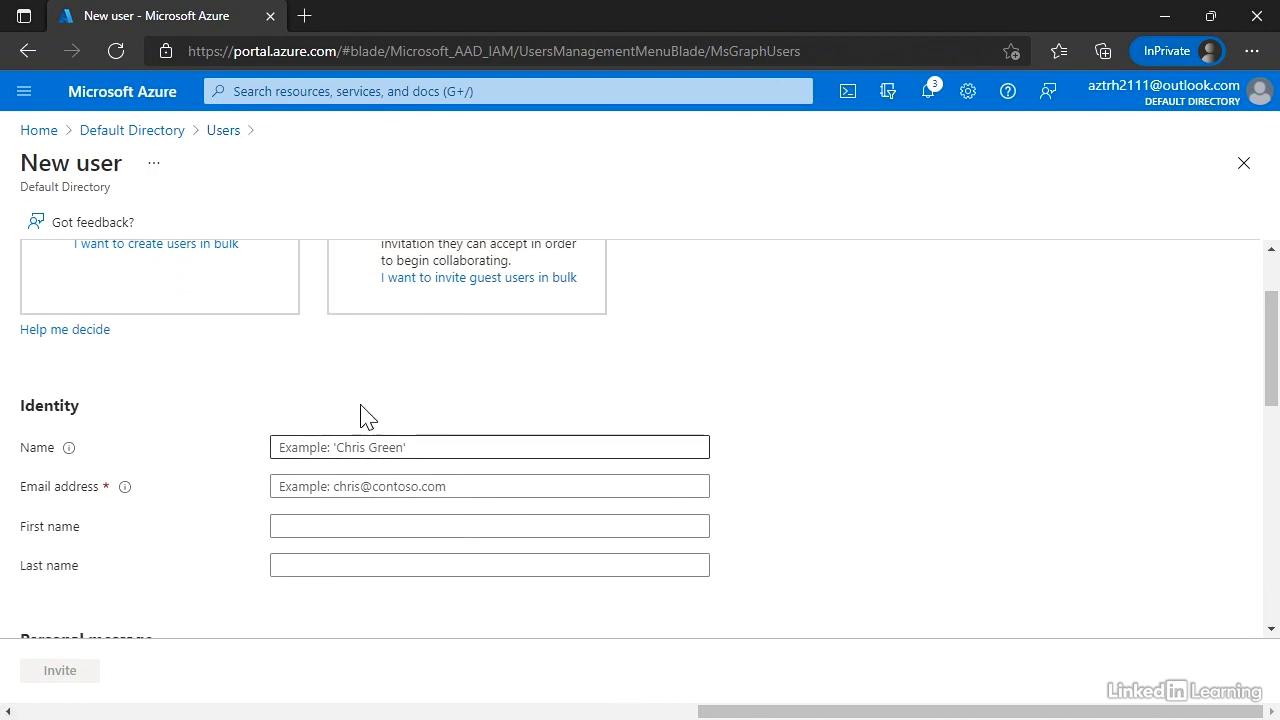
{"action": "left_click", "coordinate": [335, 492]}
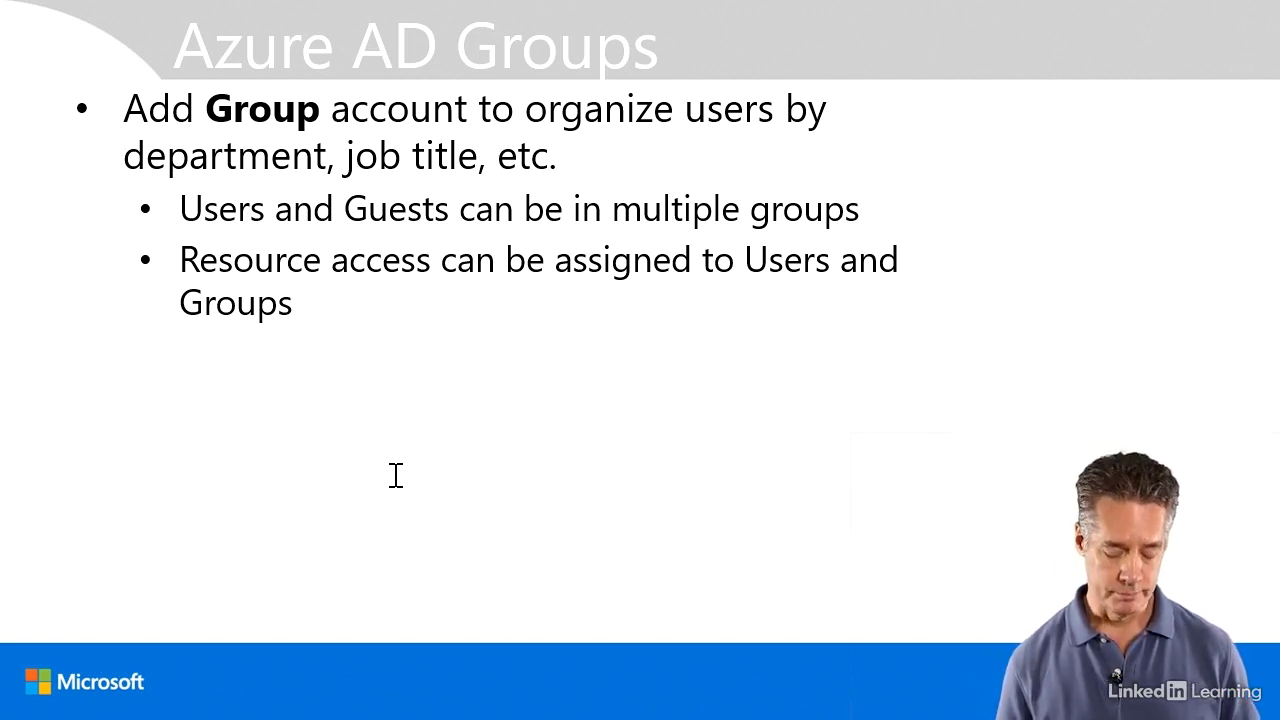
{"action": "key", "text": "Right"}
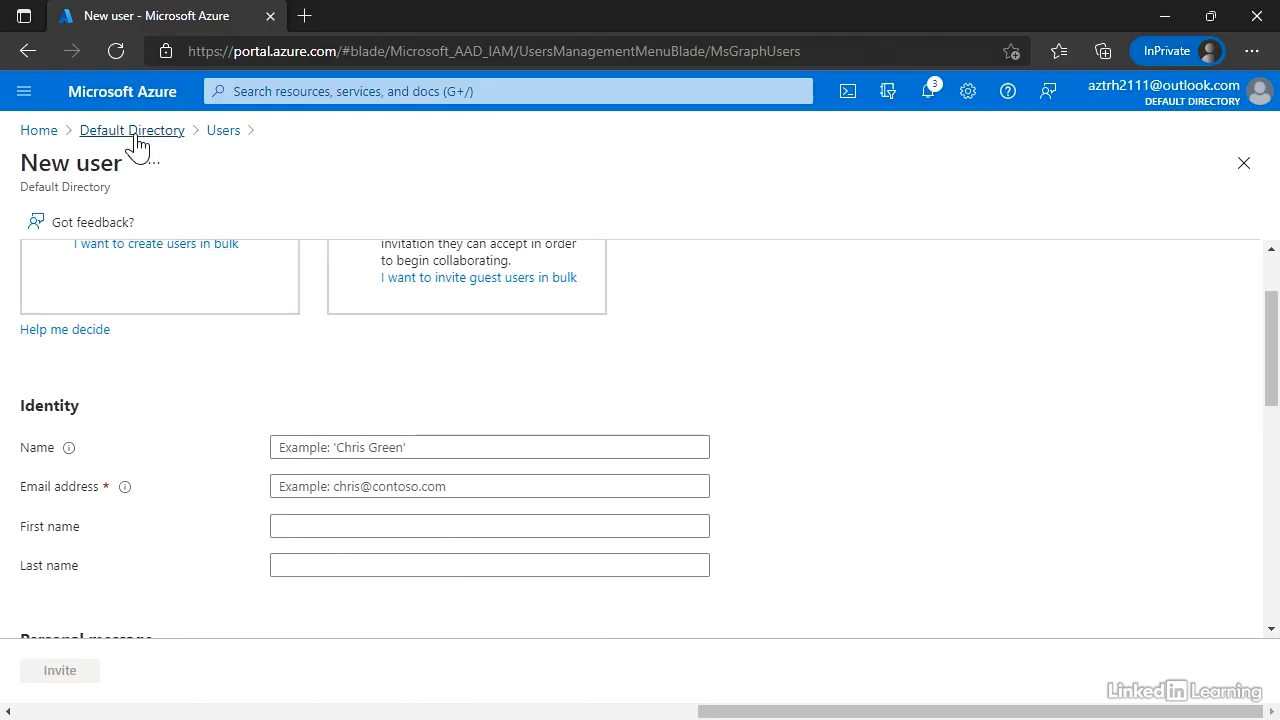
- Start a new group in the Default Directory with type Security, name Research and membership type Assigned
{"action": "left_click", "coordinate": [135, 140]}
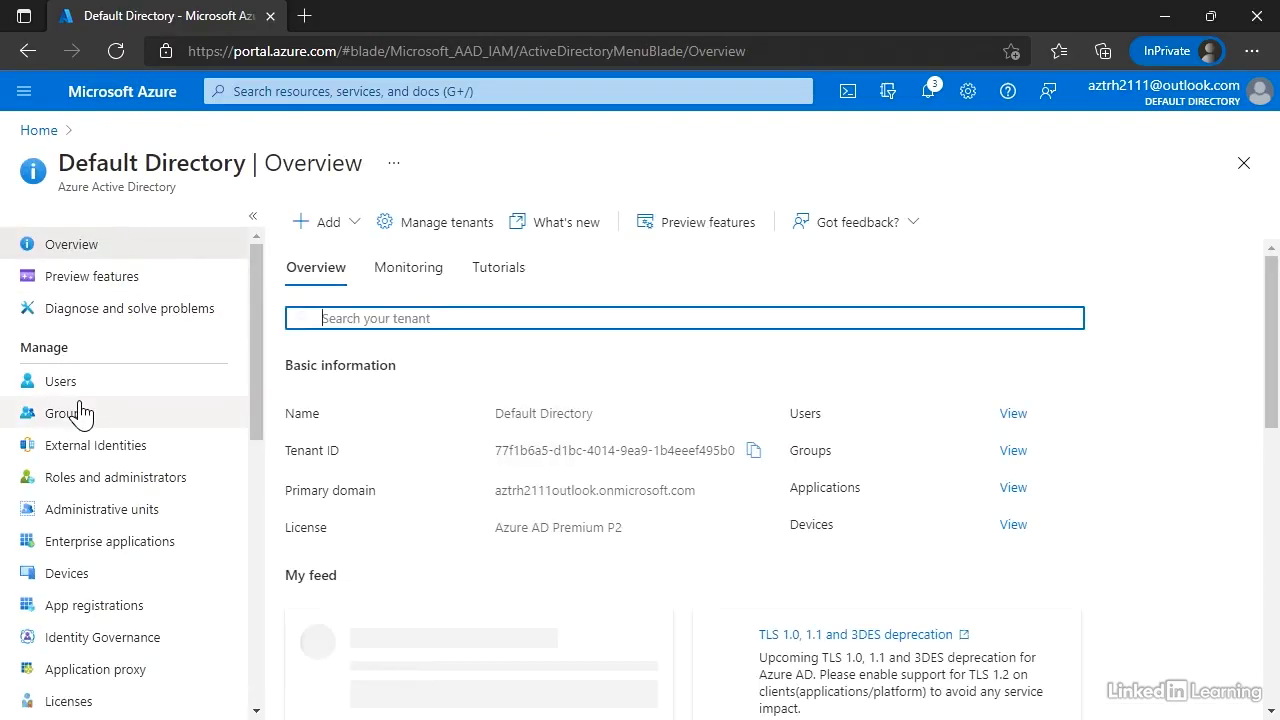
{"action": "left_click", "coordinate": [58, 425]}
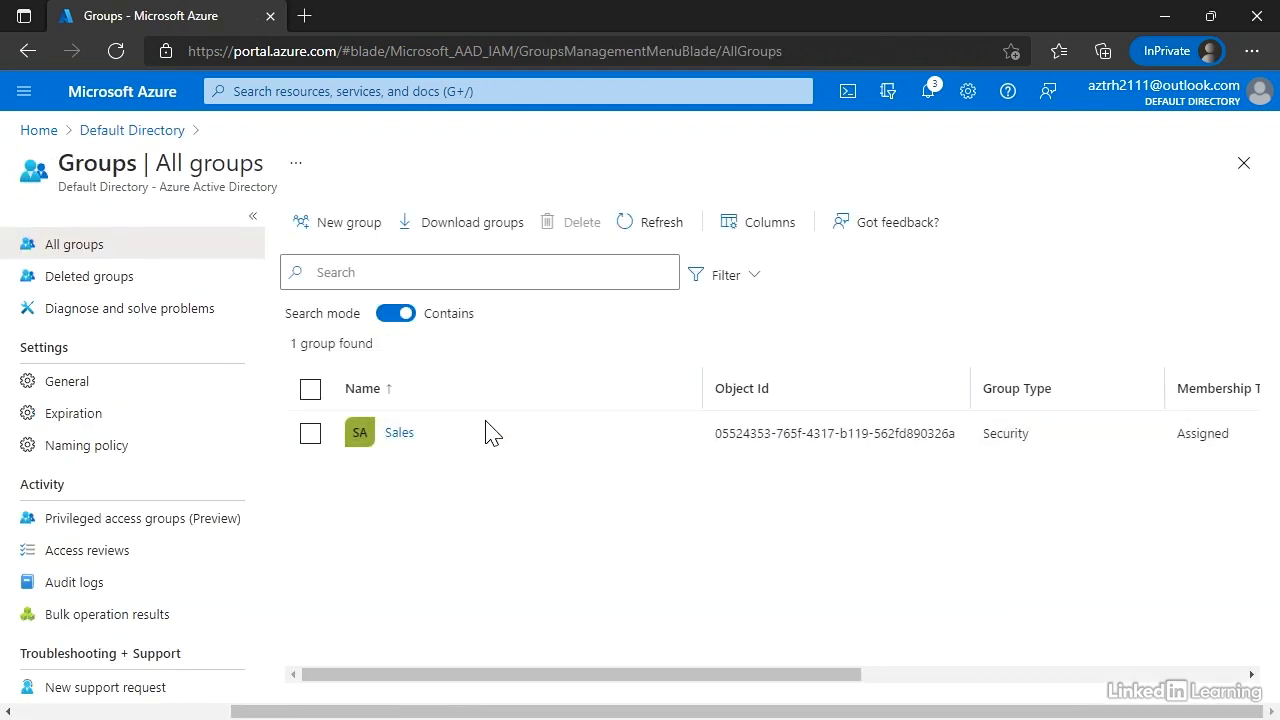
{"action": "left_click", "coordinate": [340, 226]}
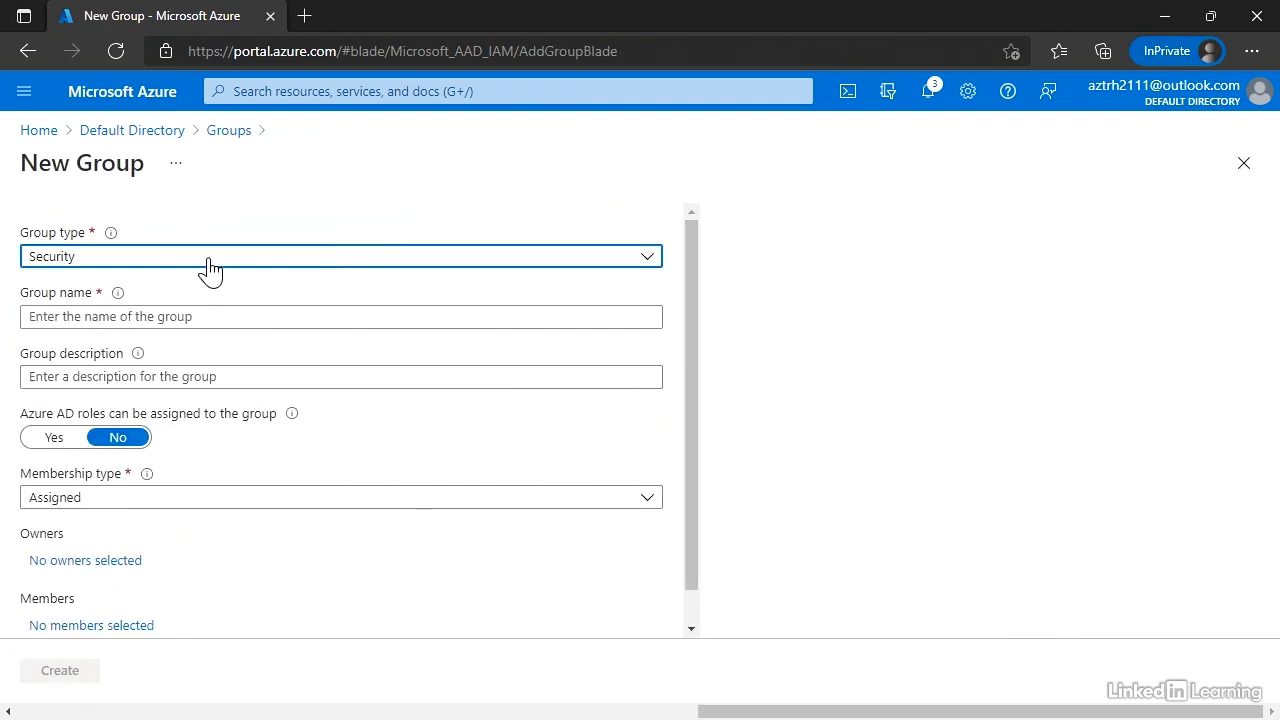
{"action": "left_click", "coordinate": [209, 258]}
{"action": "left_click", "coordinate": [209, 270]}
{"action": "left_click", "coordinate": [219, 315]}
{"action": "type", "text": "Research"}
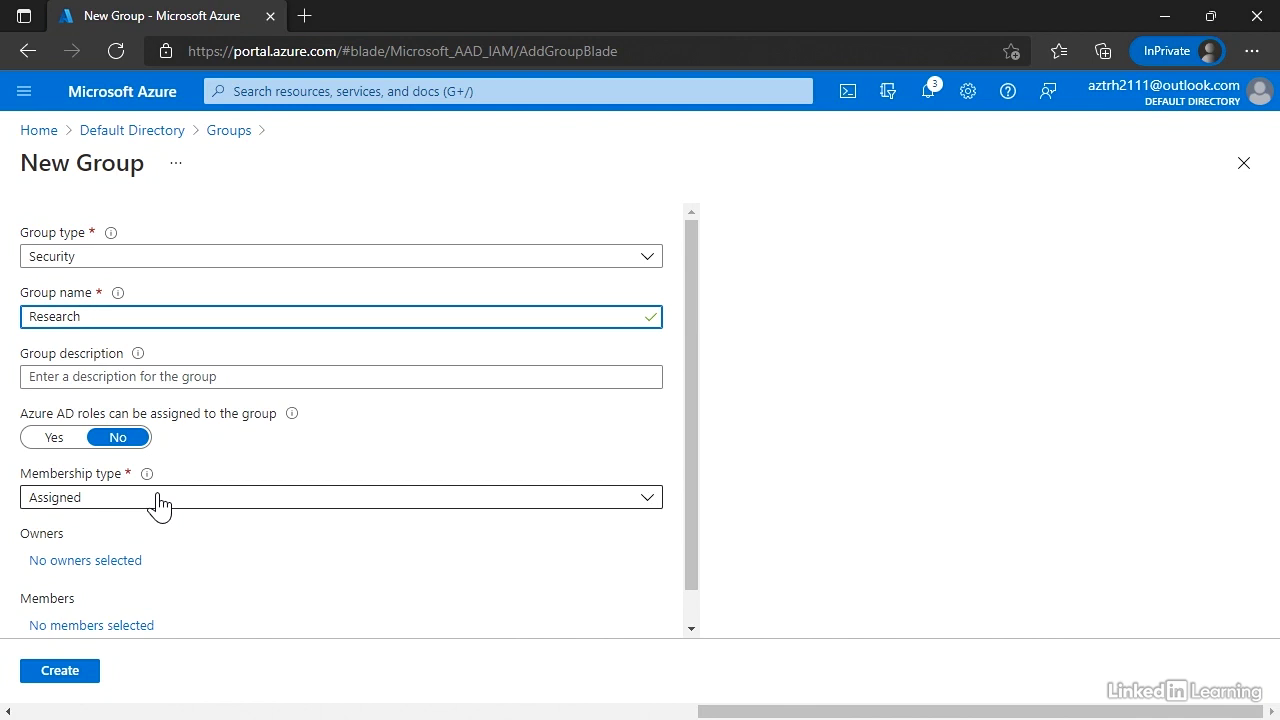
{"action": "left_click", "coordinate": [157, 500]}
{"action": "left_click", "coordinate": [163, 500]}
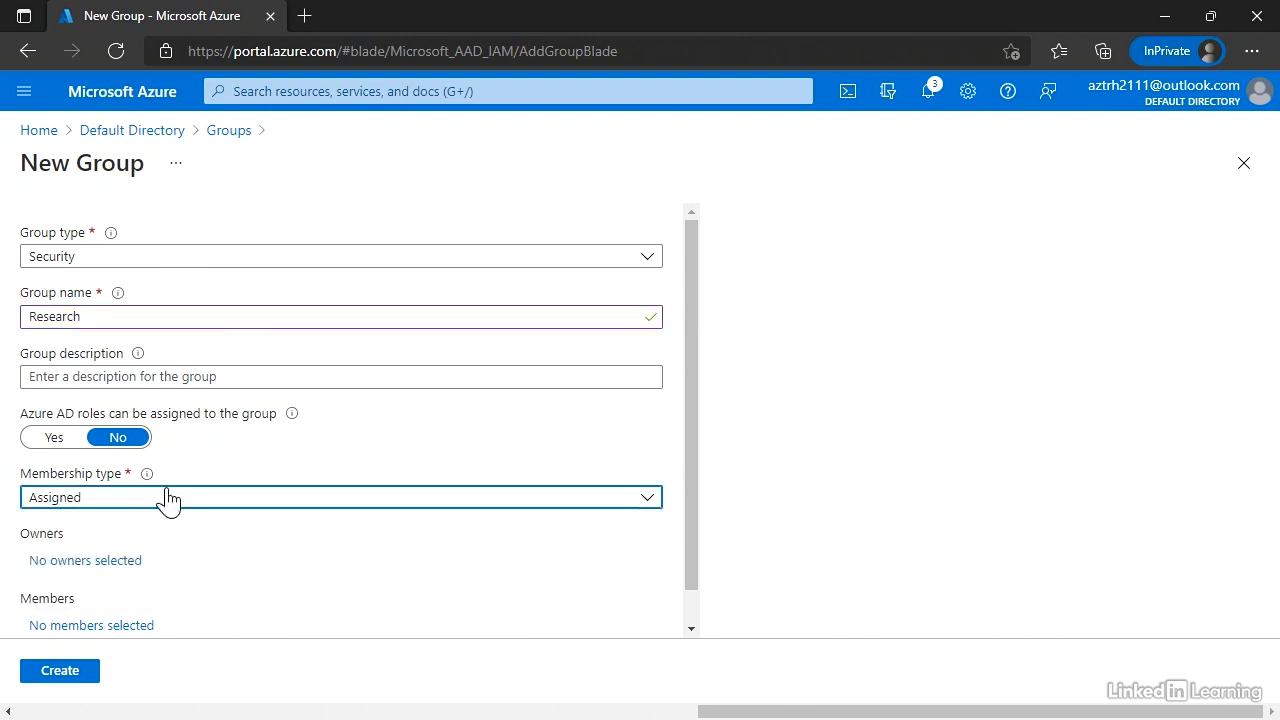
- Search for the newly created user by first name and add that user as a member of the Research group
{"action": "scroll", "coordinate": [258, 458], "scroll_direction": "down", "scroll_amount": 1}
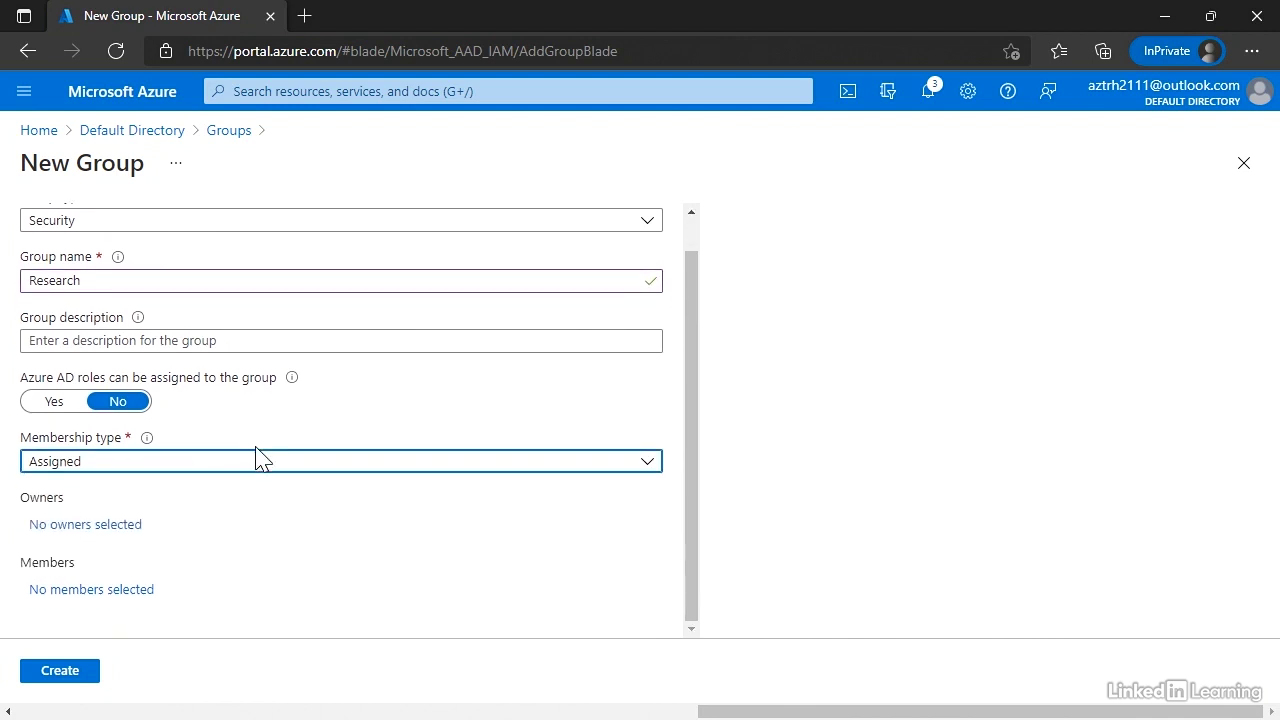
{"action": "left_click", "coordinate": [108, 594]}
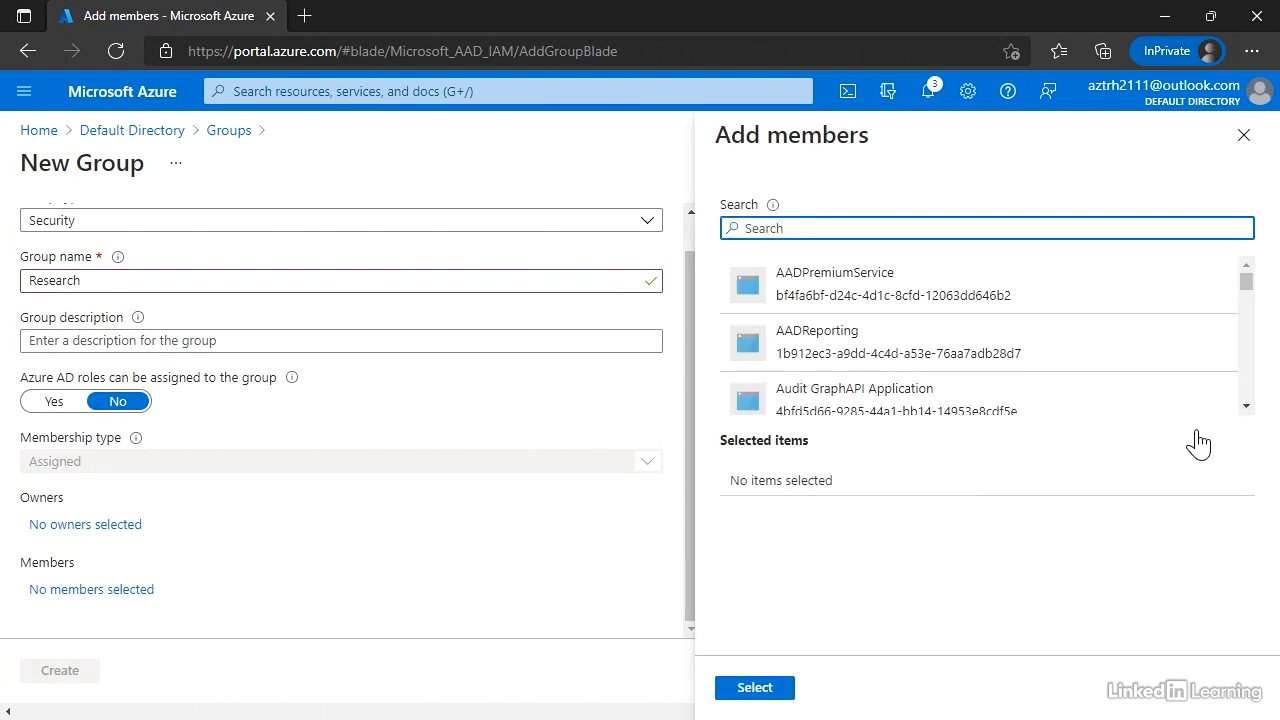
{"action": "left_click", "coordinate": [940, 229]}
{"action": "type", "text": "sue"}
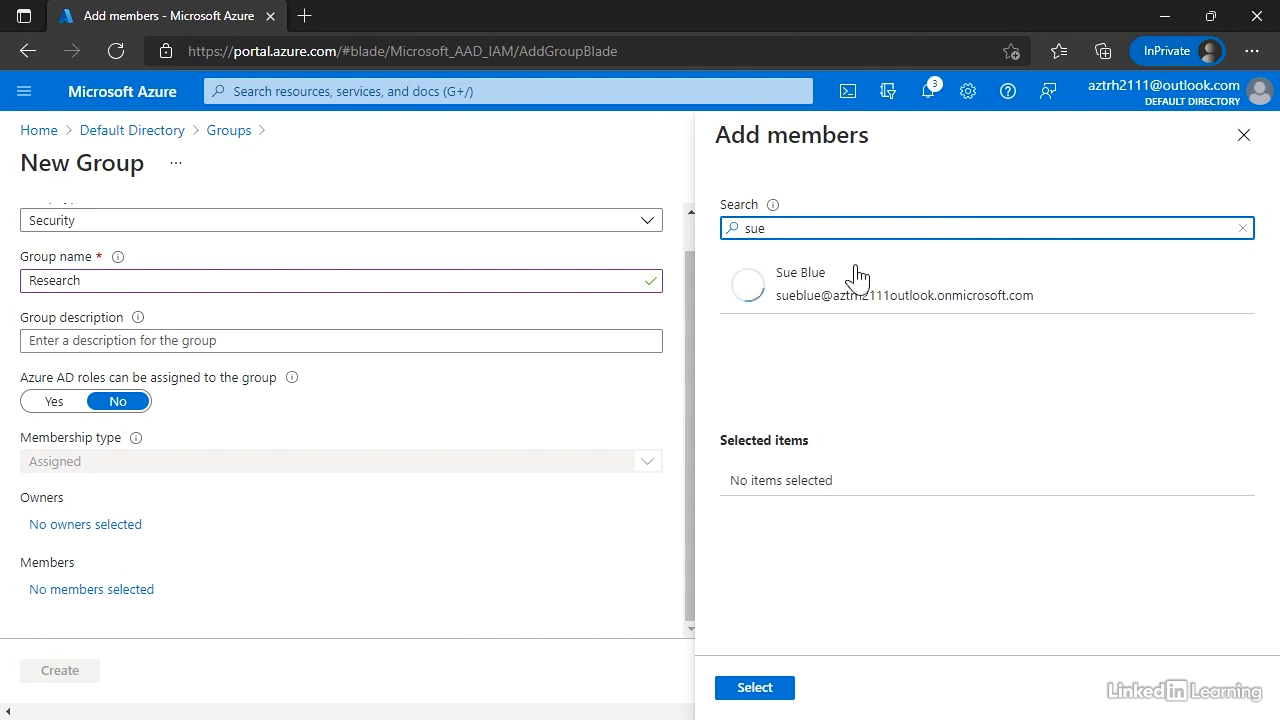
{"action": "left_click", "coordinate": [814, 294]}
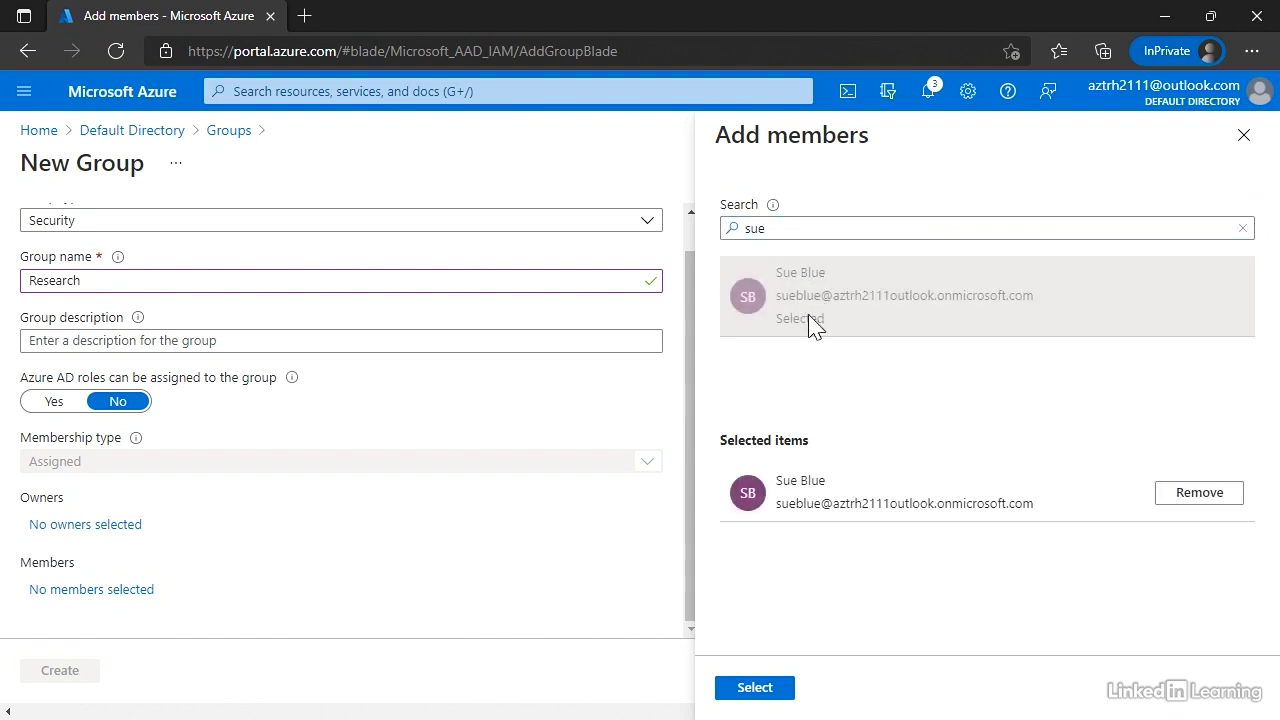
{"action": "left_click", "coordinate": [740, 688]}
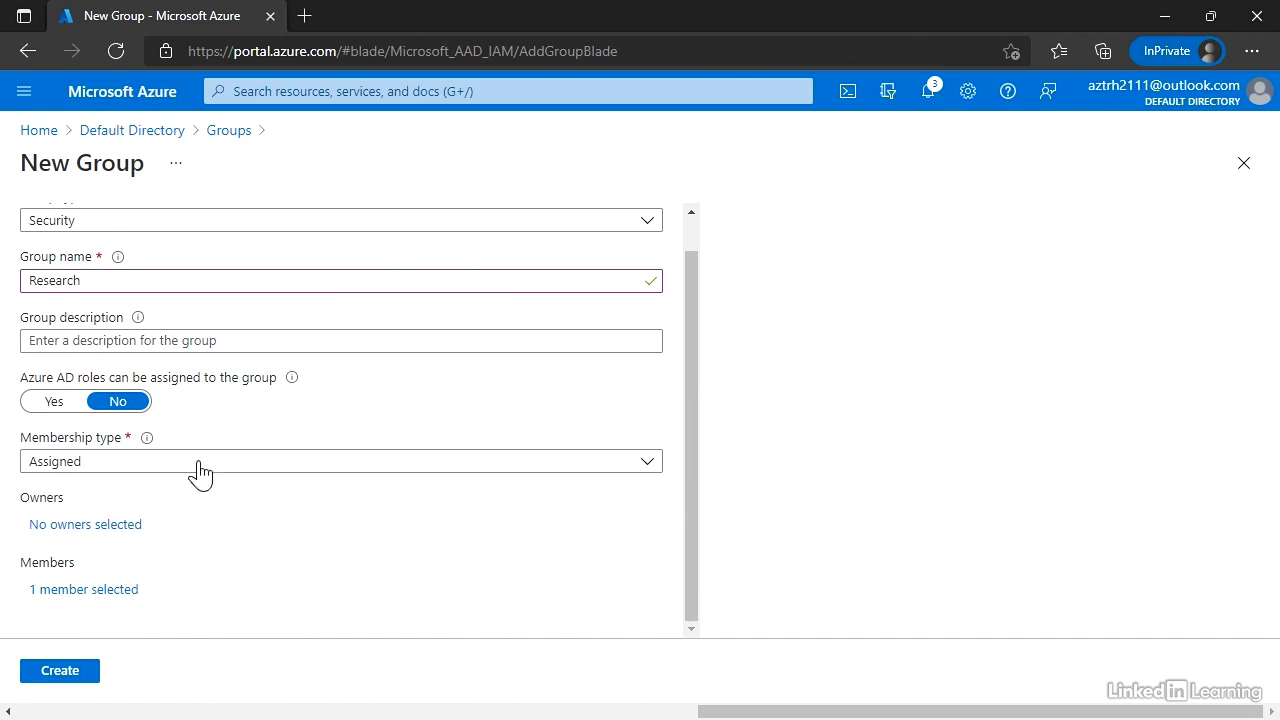
- Create the Research group and refresh the list of all groups
{"action": "left_click", "coordinate": [84, 667]}
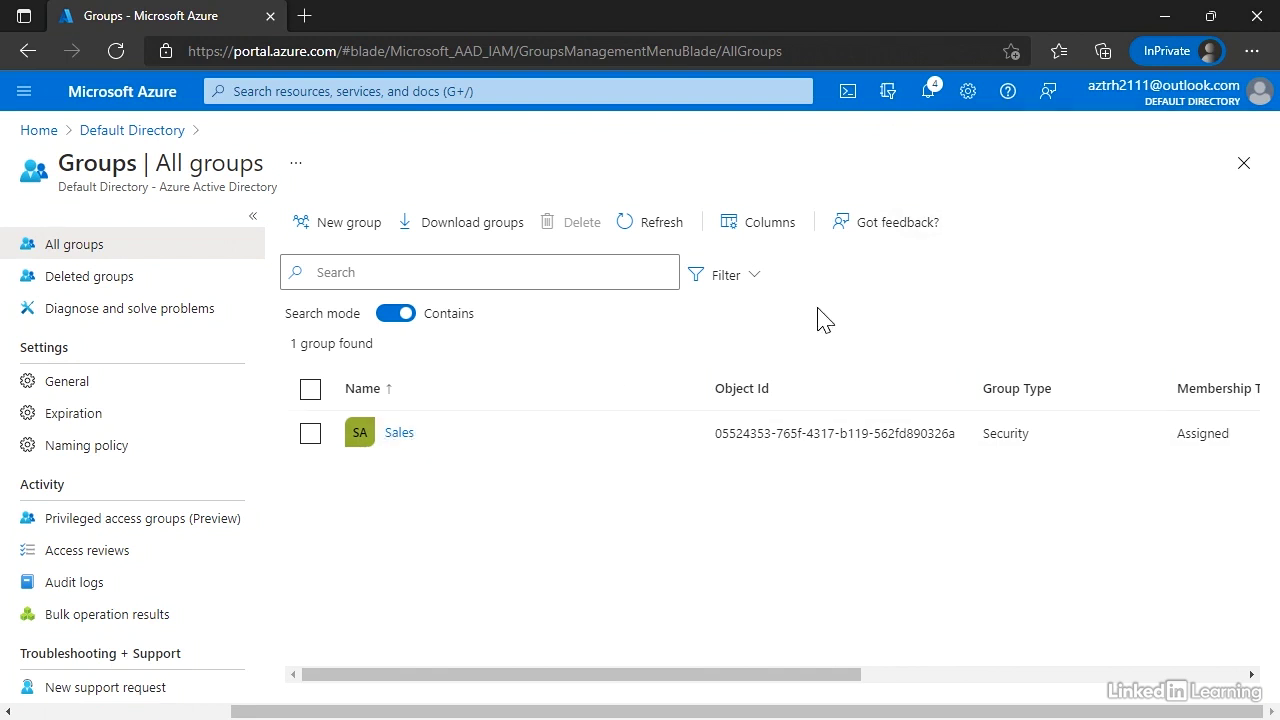
{"action": "left_click", "coordinate": [666, 226]}
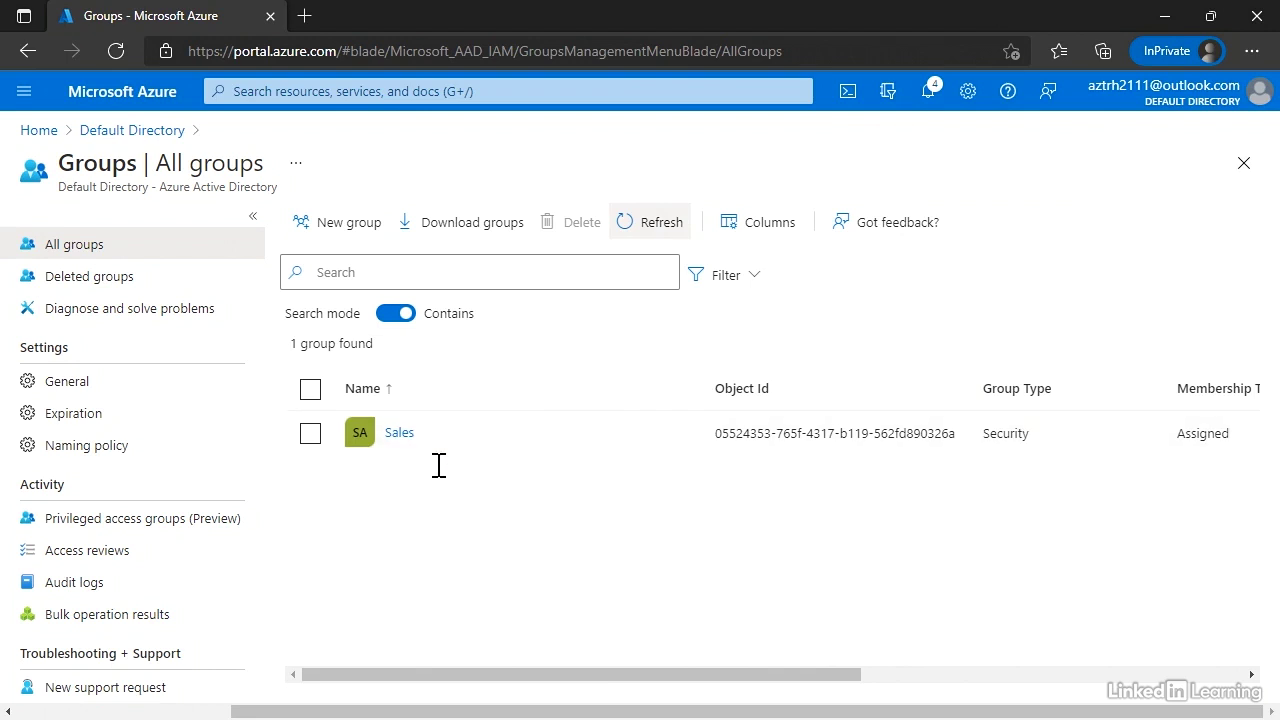
{"action": "left_click", "coordinate": [668, 230]}
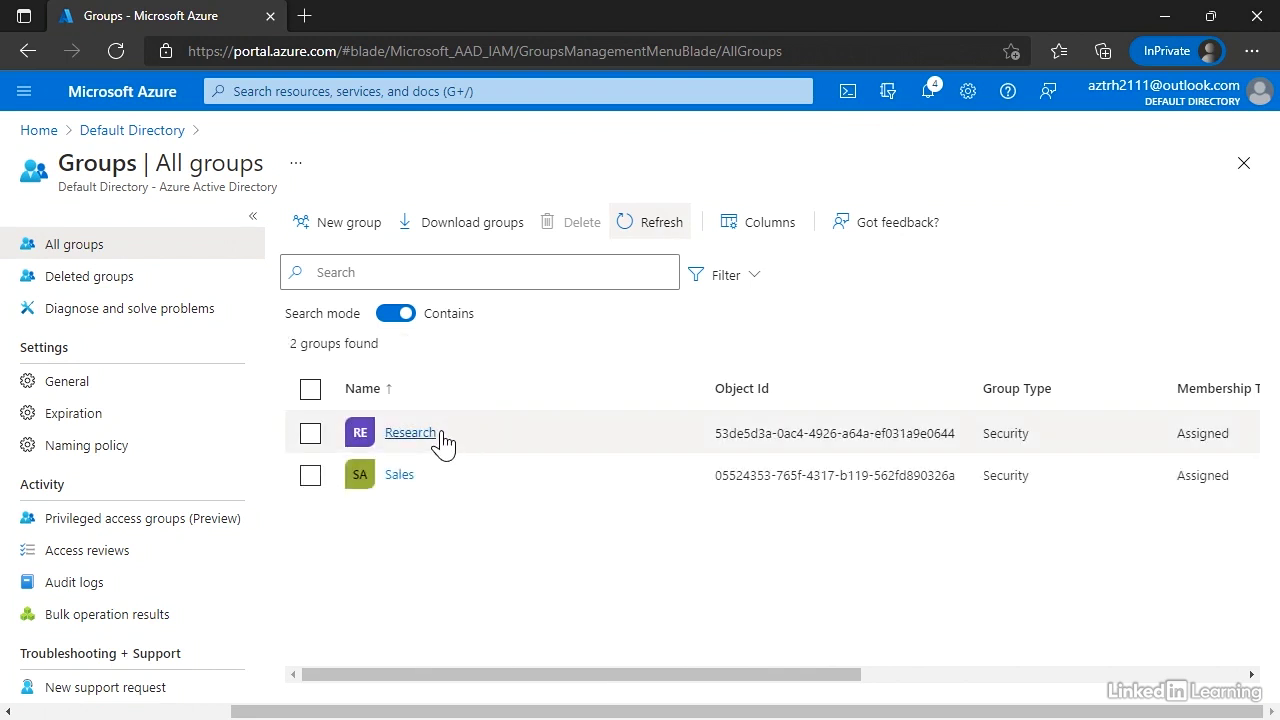